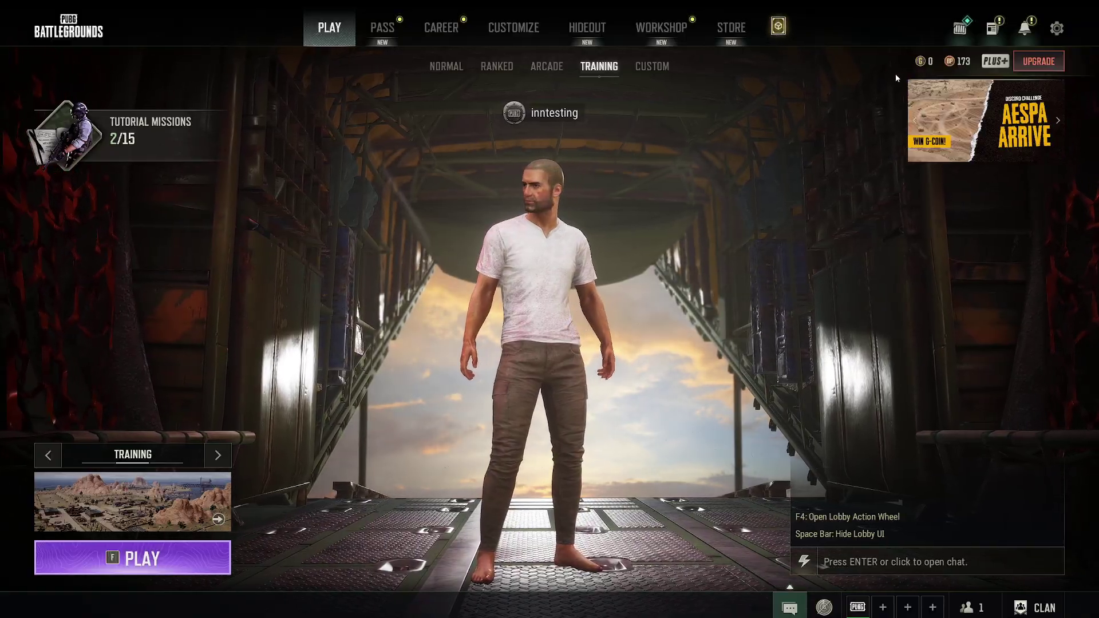
- Open the game settings and bring up the advanced graphics options
click(1071, 37)
click(110, 305)
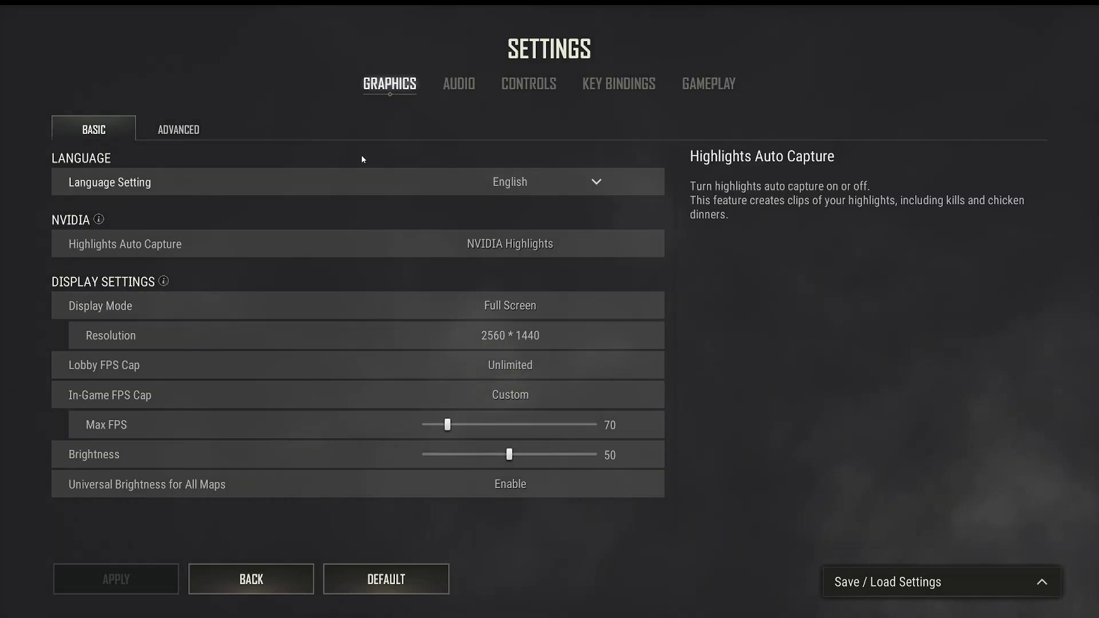
click(161, 130)
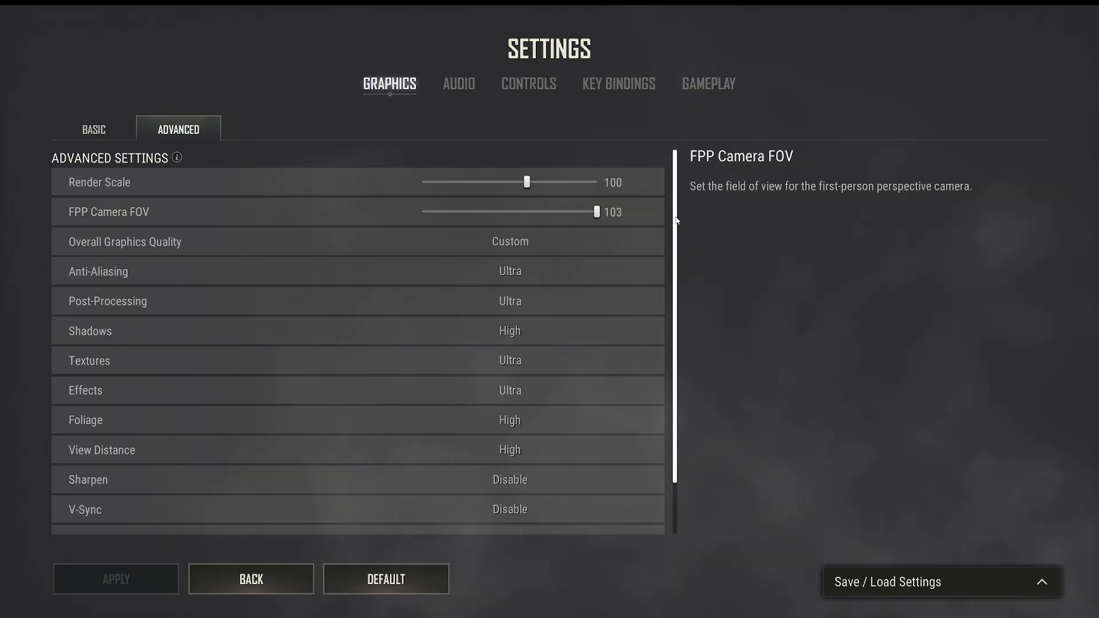
mouse_move(676, 215)
mouse_down()
mouse_move(680, 272)
mouse_move(678, 211)
mouse_up()
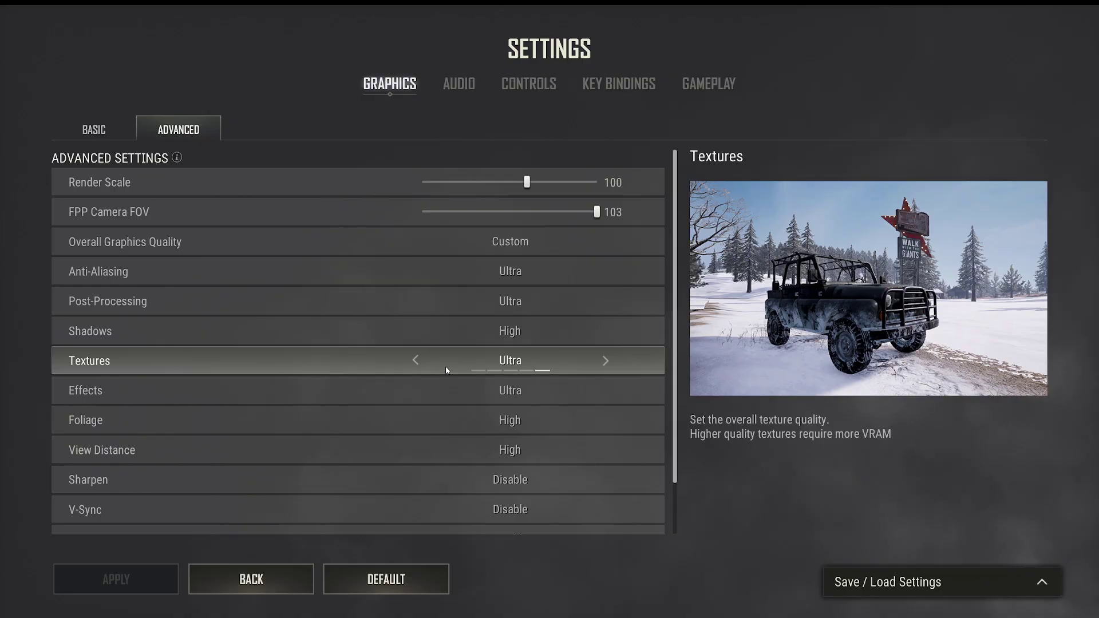
- Try lower Textures quality levels and return the option to Ultra
click(417, 361)
click(416, 360)
click(606, 361)
click(605, 361)
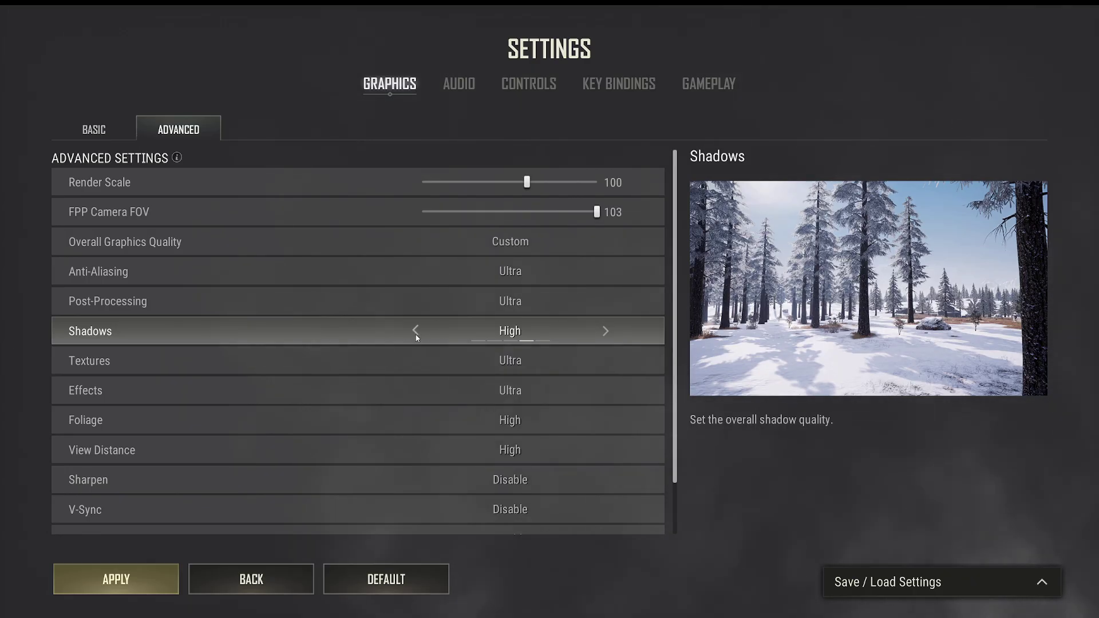
- Lower Shadows to Very Low and Post-Processing to Low in the advanced graphics settings
click(416, 336)
click(417, 337)
click(416, 337)
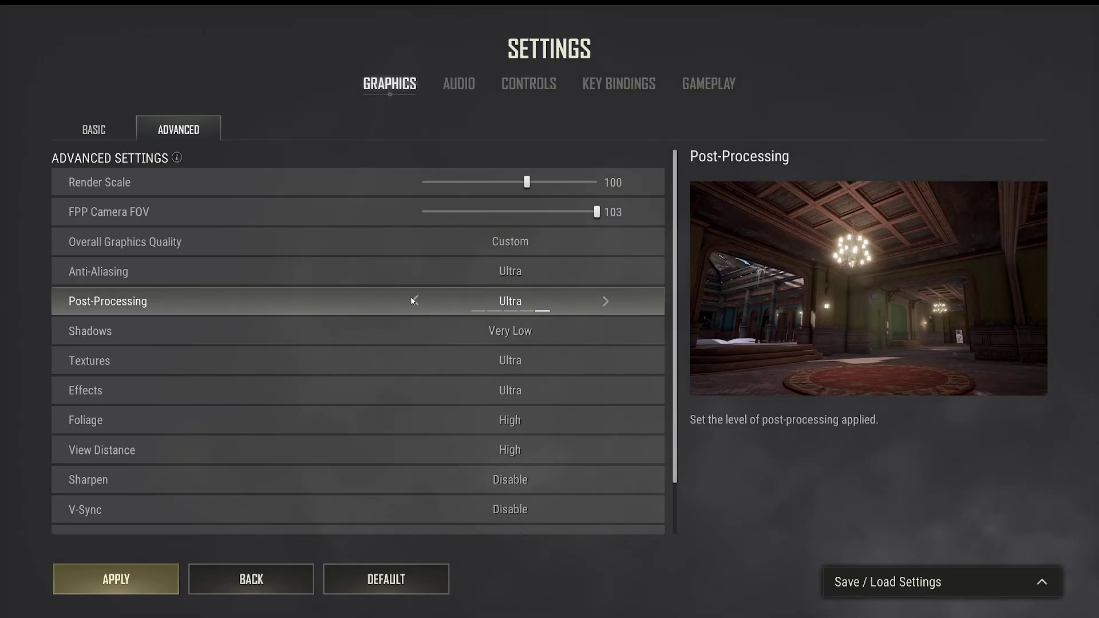
click(415, 301)
click(414, 301)
click(414, 301)
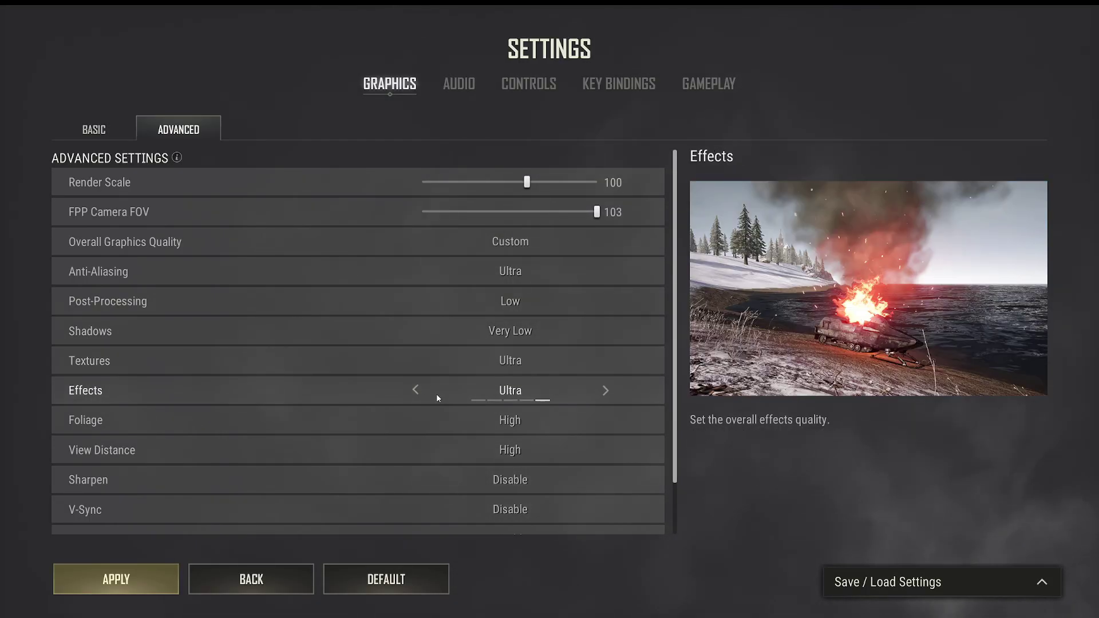
- Set both Effects and Foliage to Very Low
scroll(435, 404, down, 2)
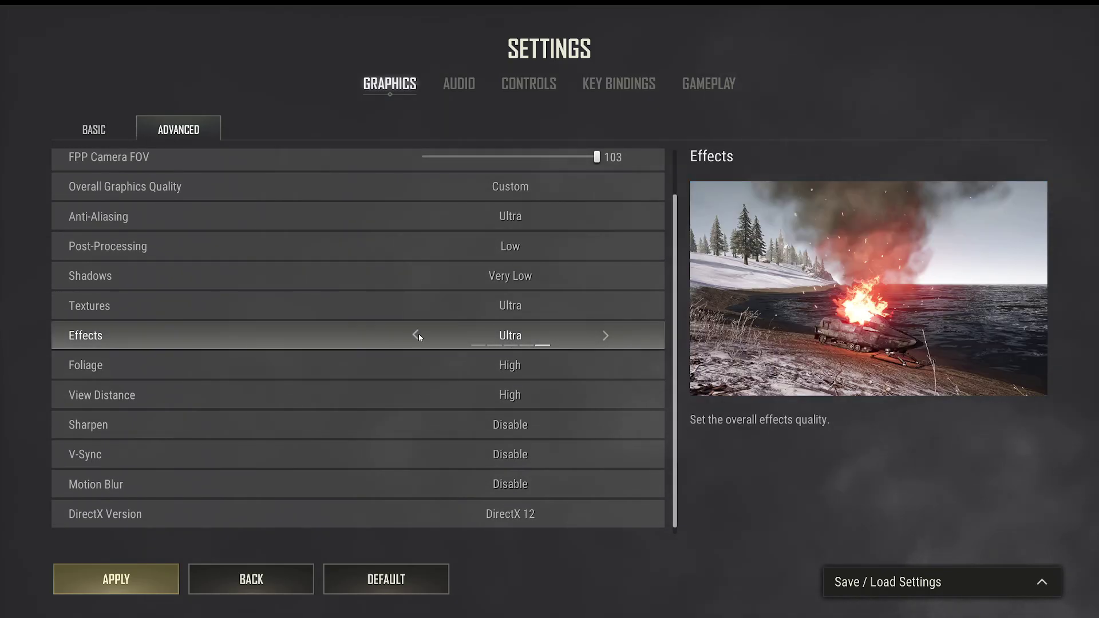
click(415, 335)
click(416, 336)
click(415, 335)
click(416, 335)
click(416, 365)
click(416, 365)
click(416, 366)
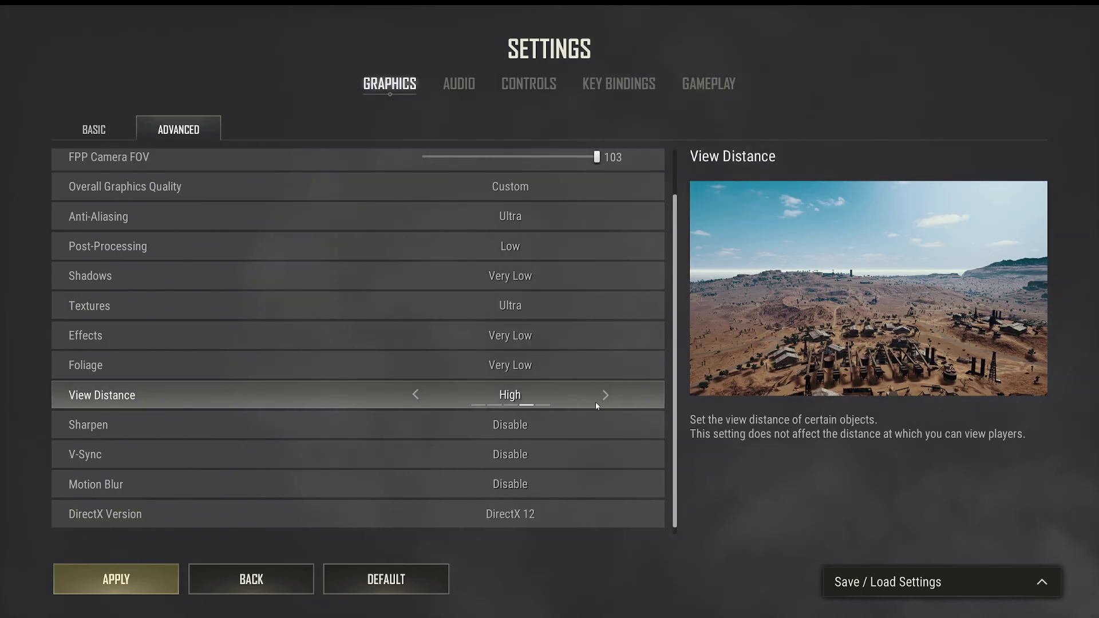
- Set View Distance to Ultra and enable Sharpen
click(605, 396)
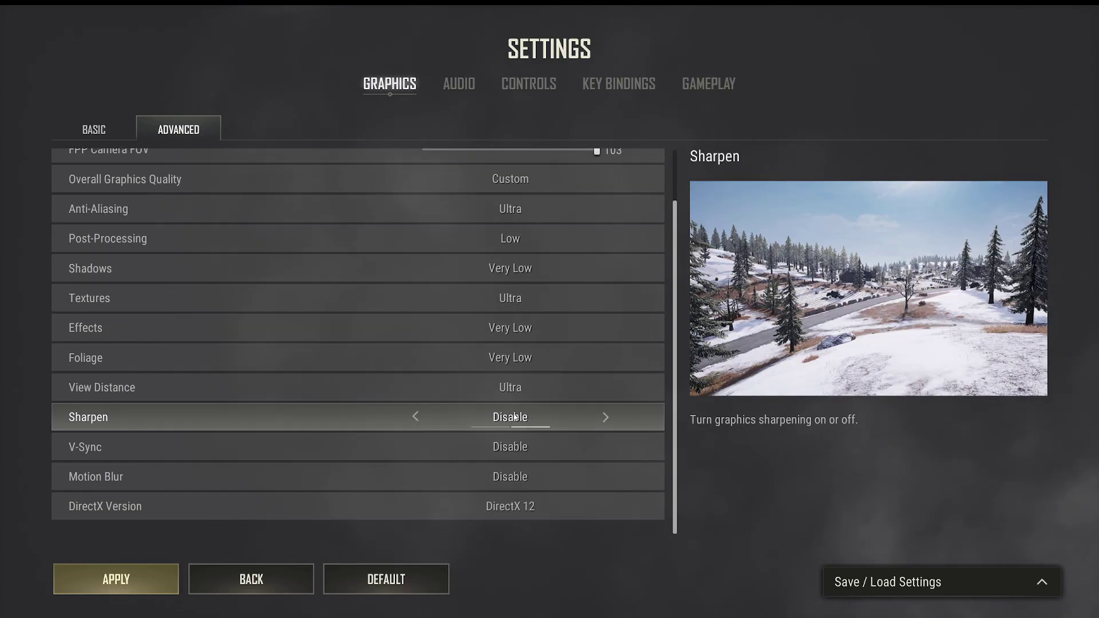
scroll(605, 427, down, 1)
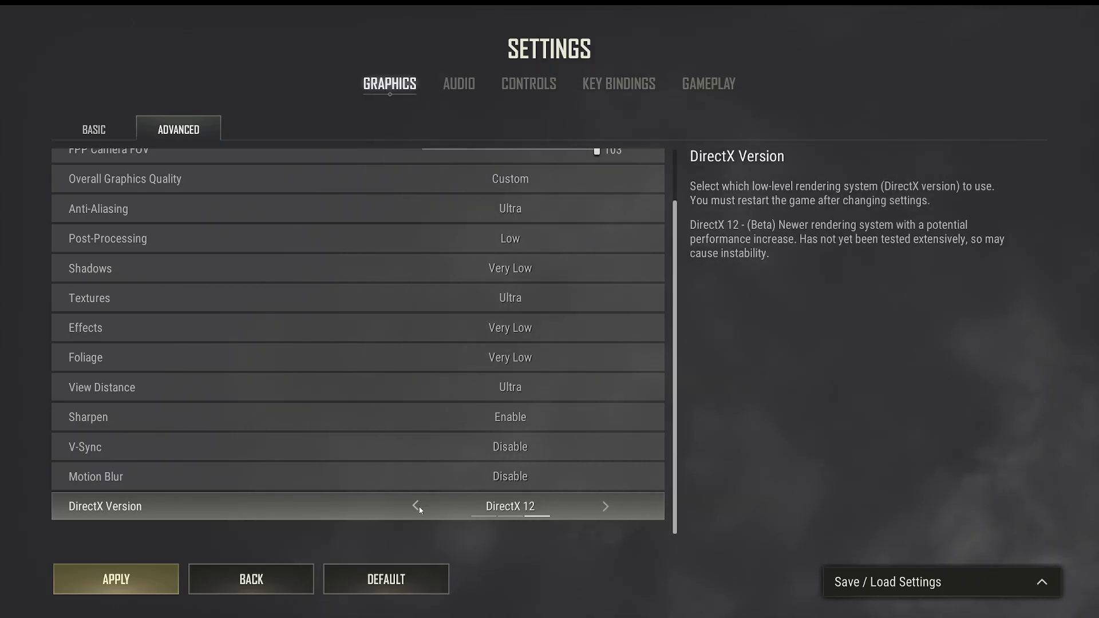
- Compare the available DirectX versions and select DirectX 11 Enhanced
click(416, 506)
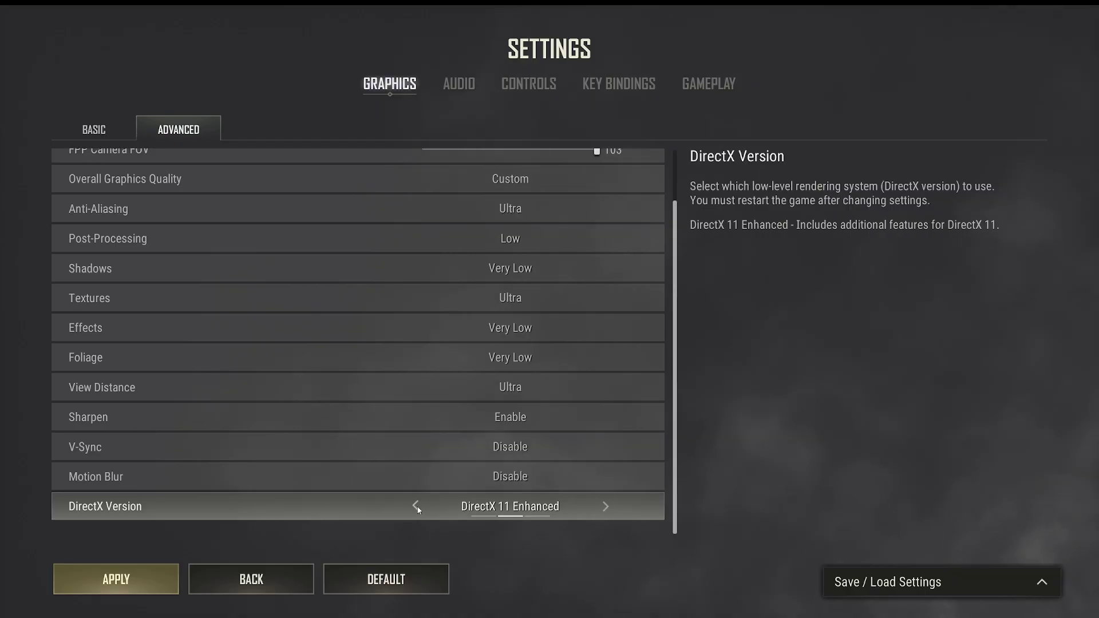
click(418, 508)
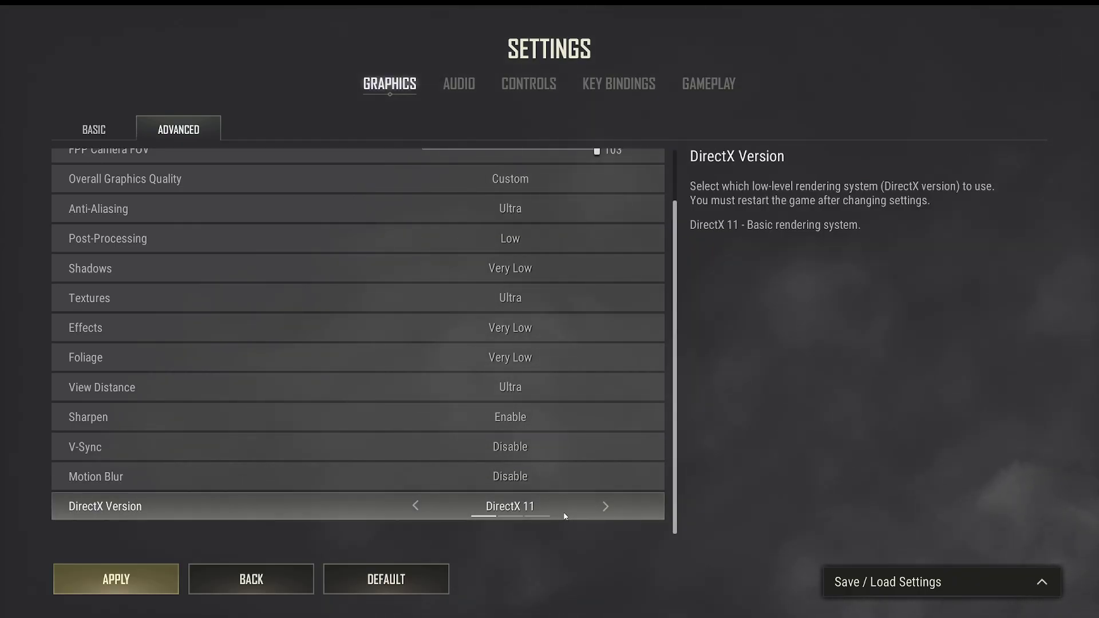
click(605, 507)
- Review the basic display settings and the full list of advanced graphics settings
scroll(572, 395, up, 3)
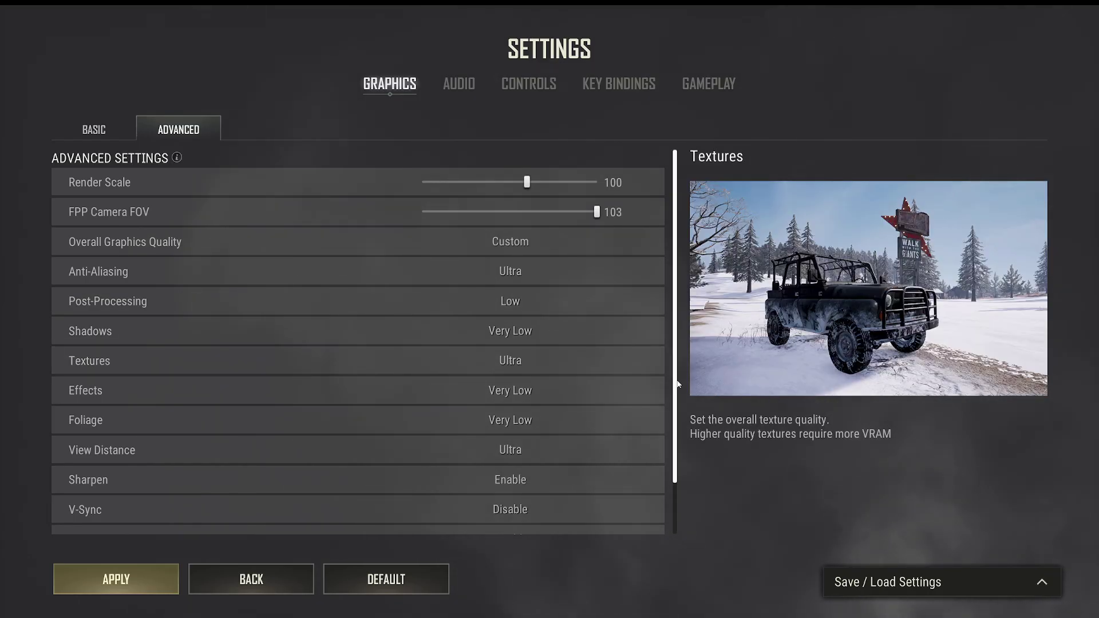
drag(673, 380, 632, 208)
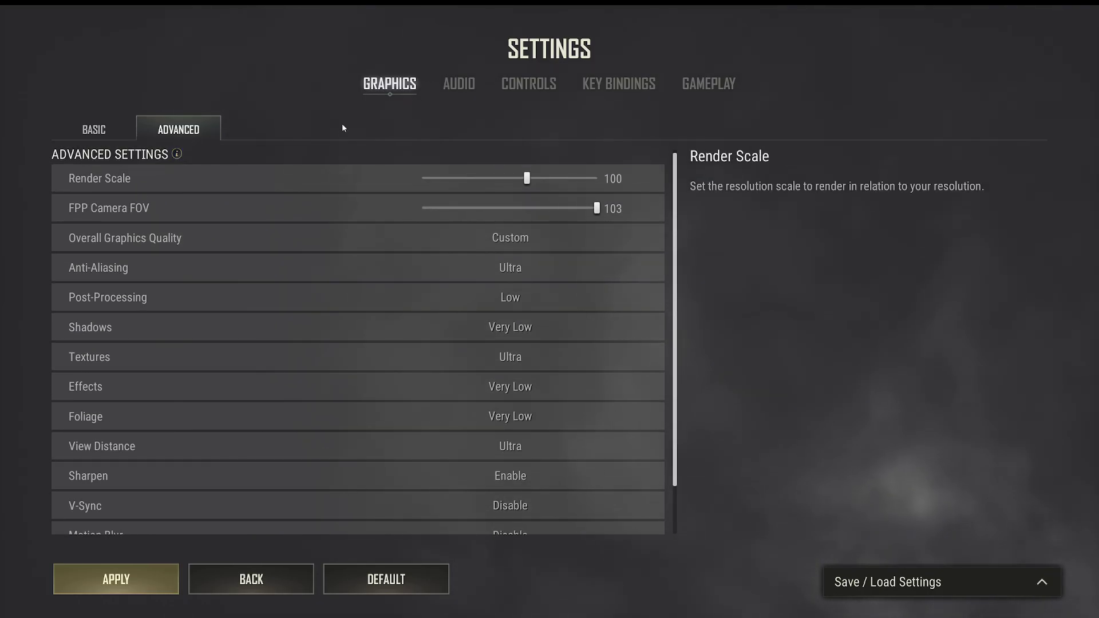
click(106, 120)
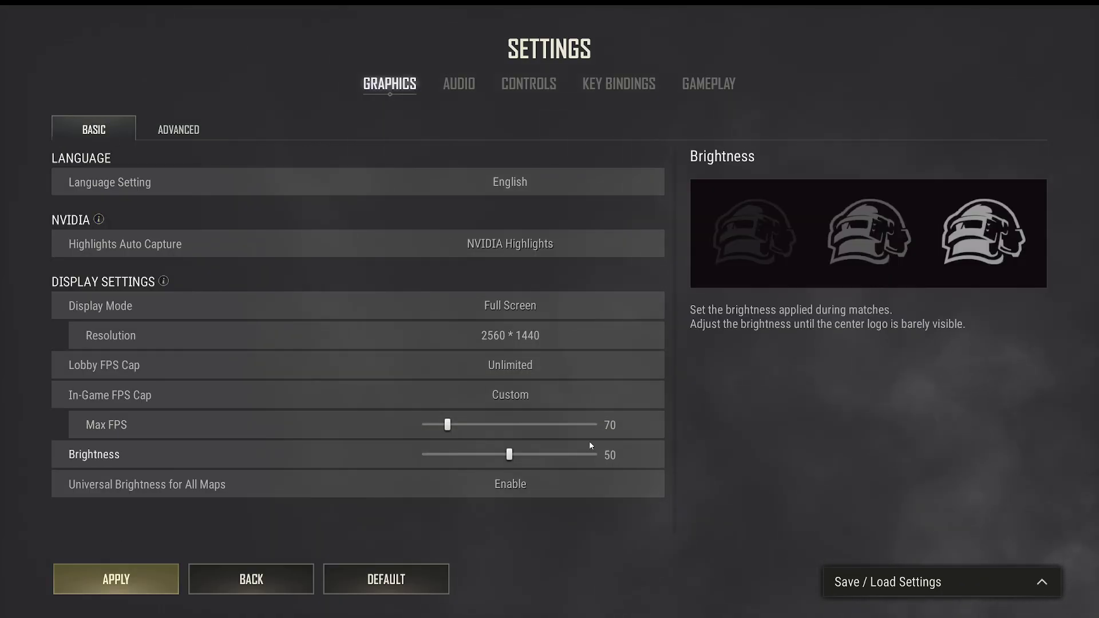
click(213, 136)
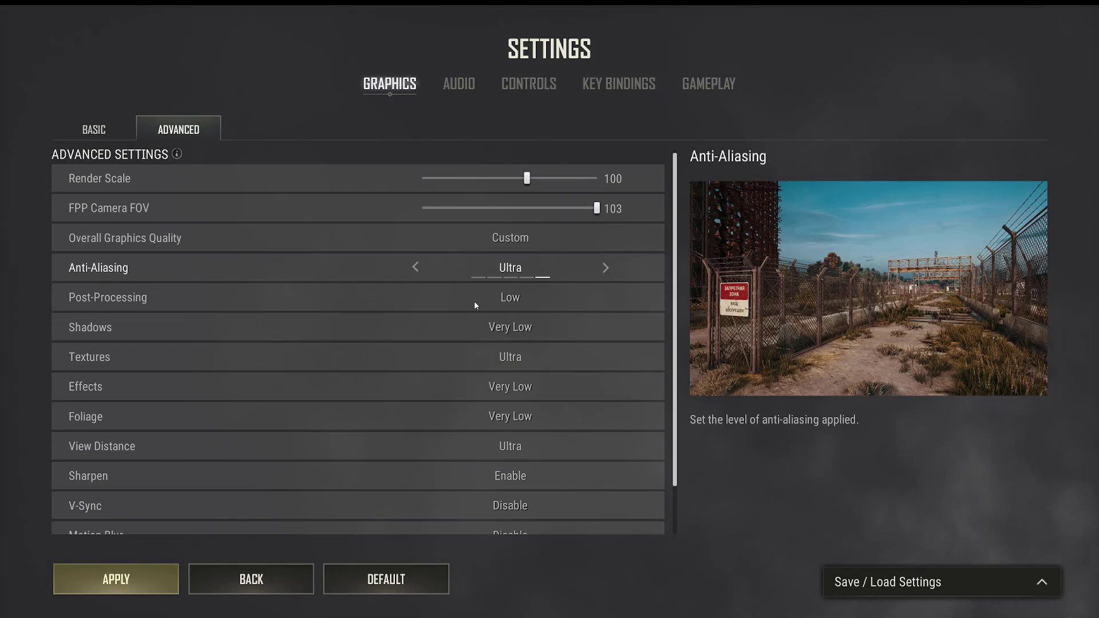
scroll(673, 348, down, 1)
scroll(673, 348, down, 2)
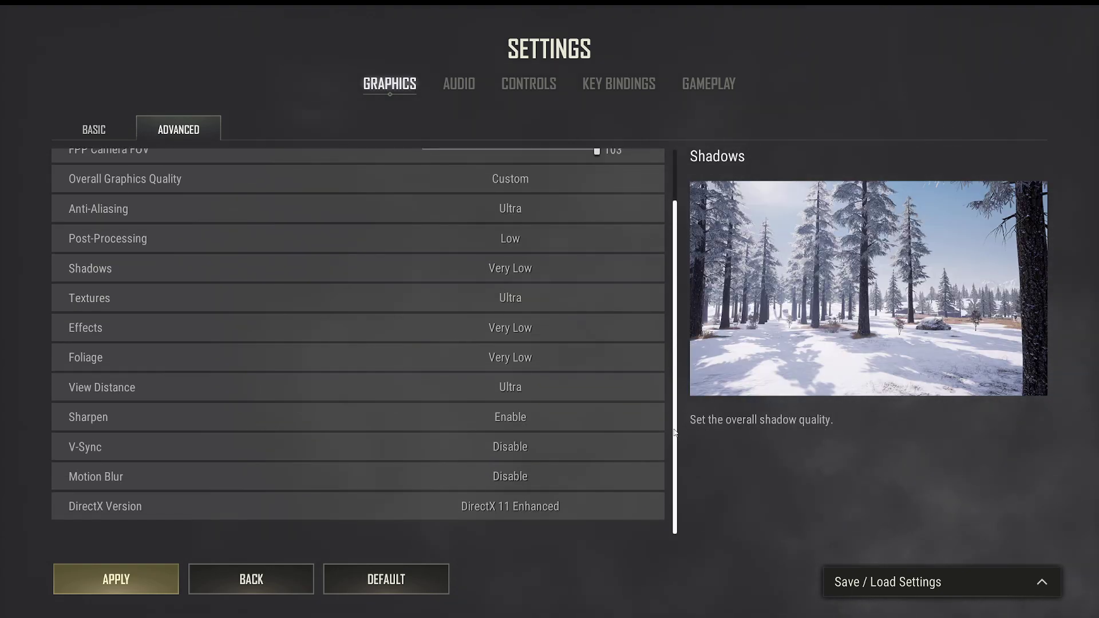
scroll(594, 421, up, 3)
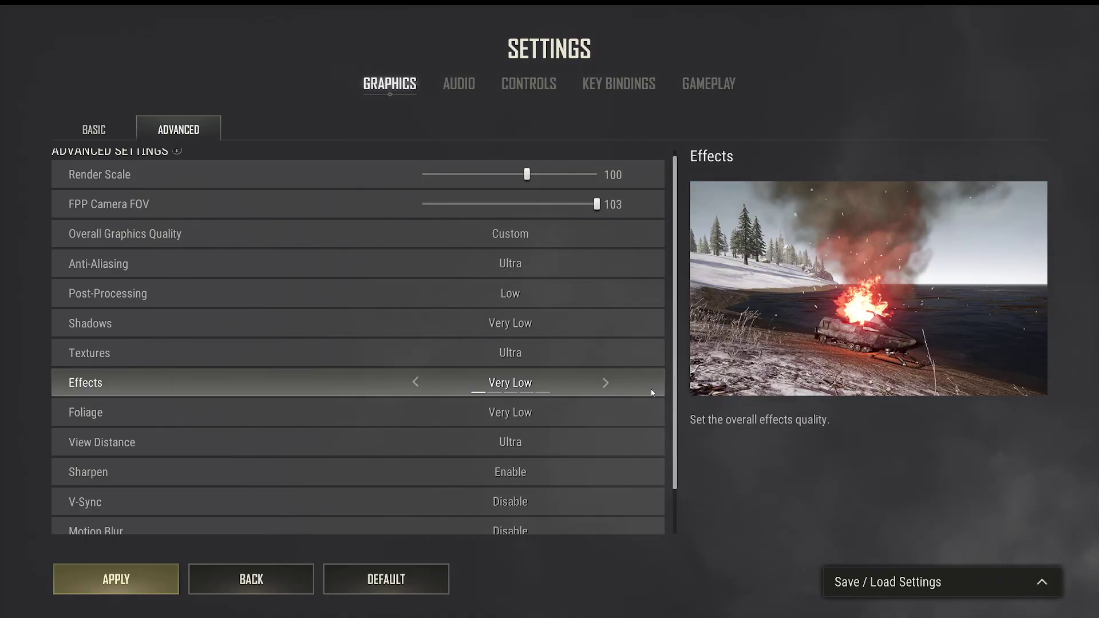
- In the basic graphics settings, cycle Display Mode through its options back to Full Screen and disable Highlights Auto Capture
click(110, 129)
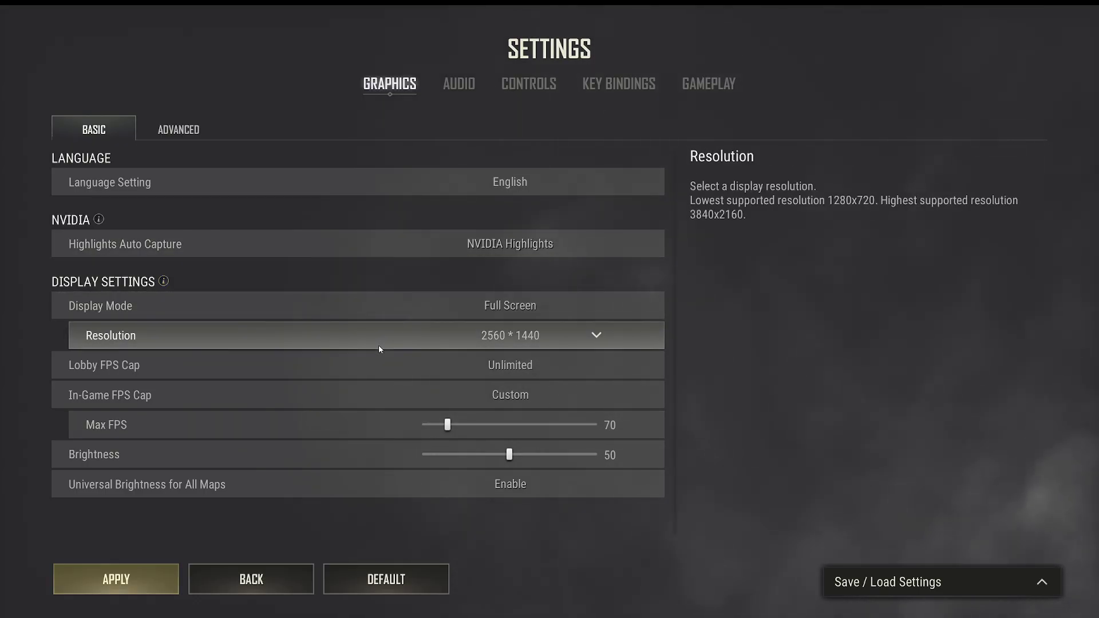
click(607, 307)
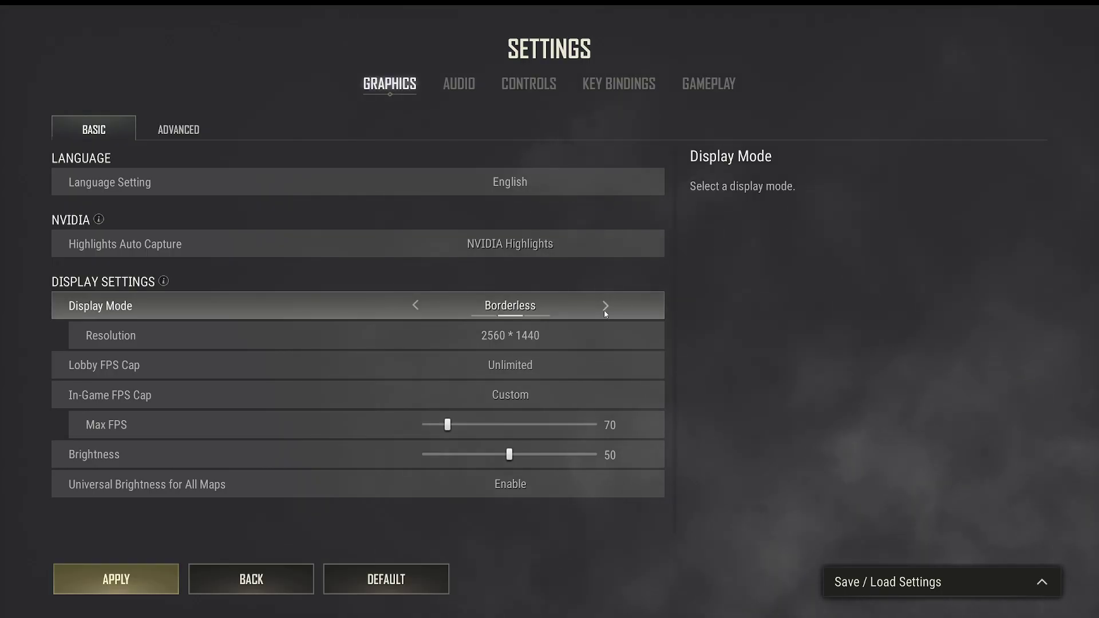
click(607, 308)
click(607, 308)
click(608, 308)
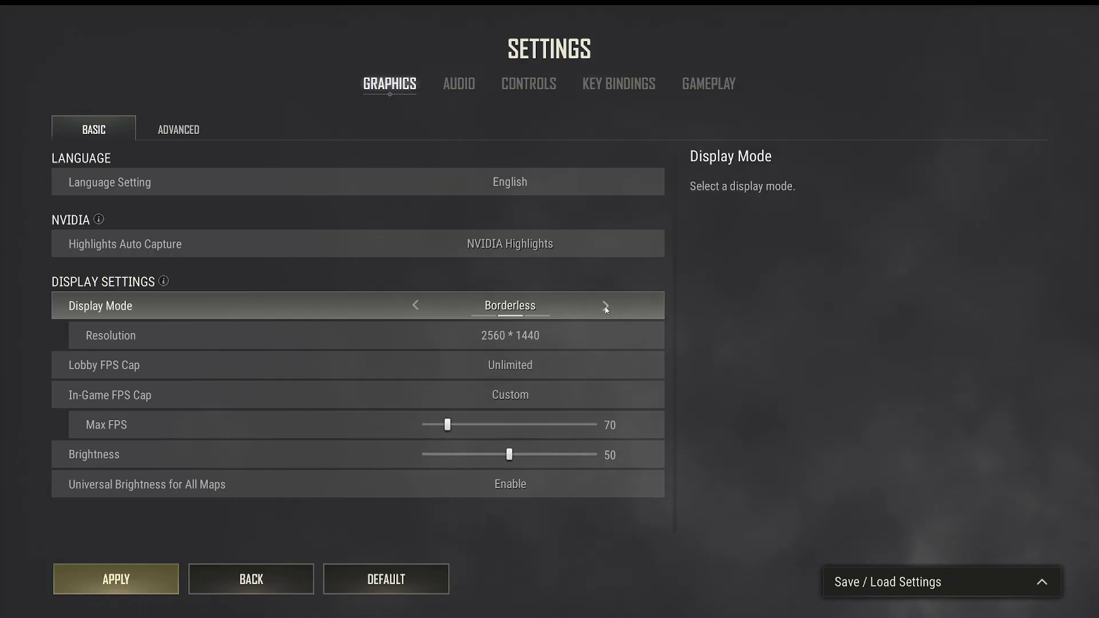
click(605, 308)
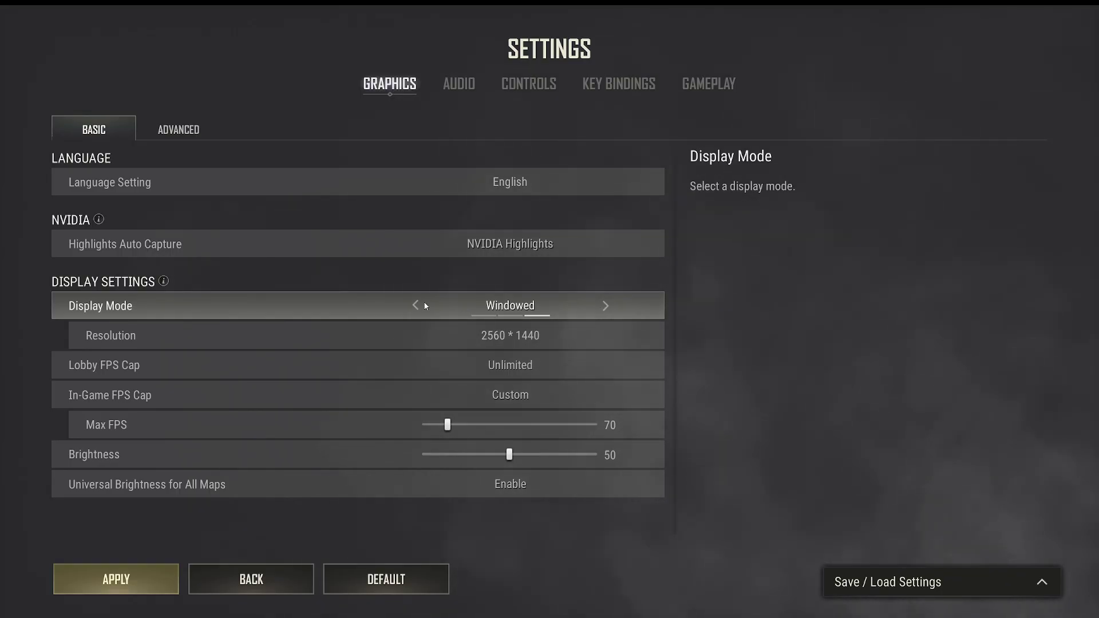
click(605, 307)
click(606, 244)
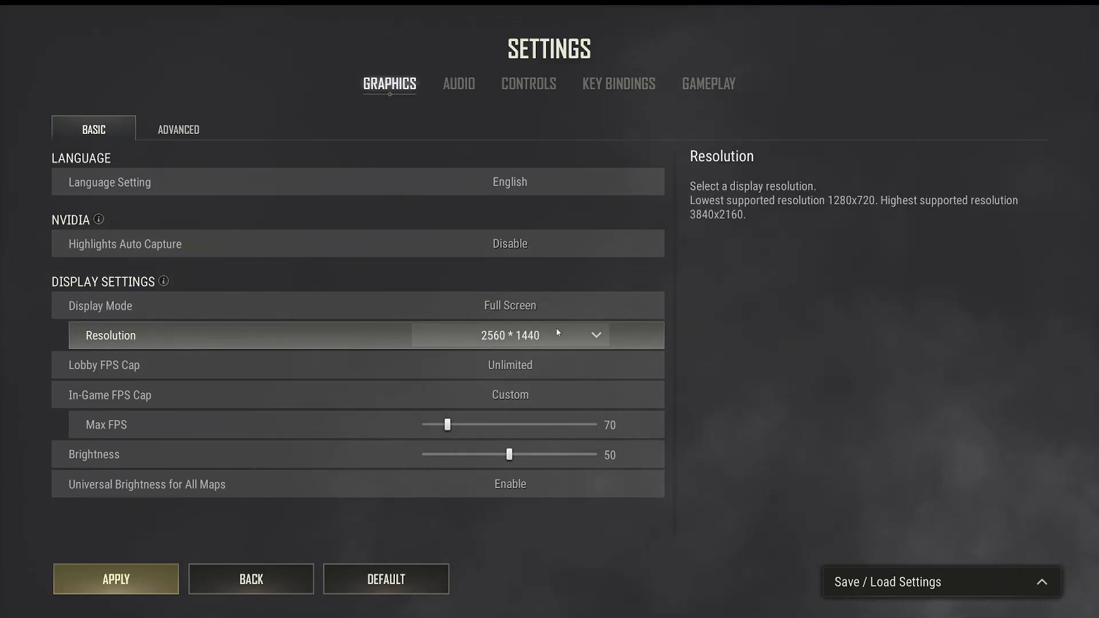
- View the list of available display resolutions and close it, keeping 2560 * 1440
click(587, 337)
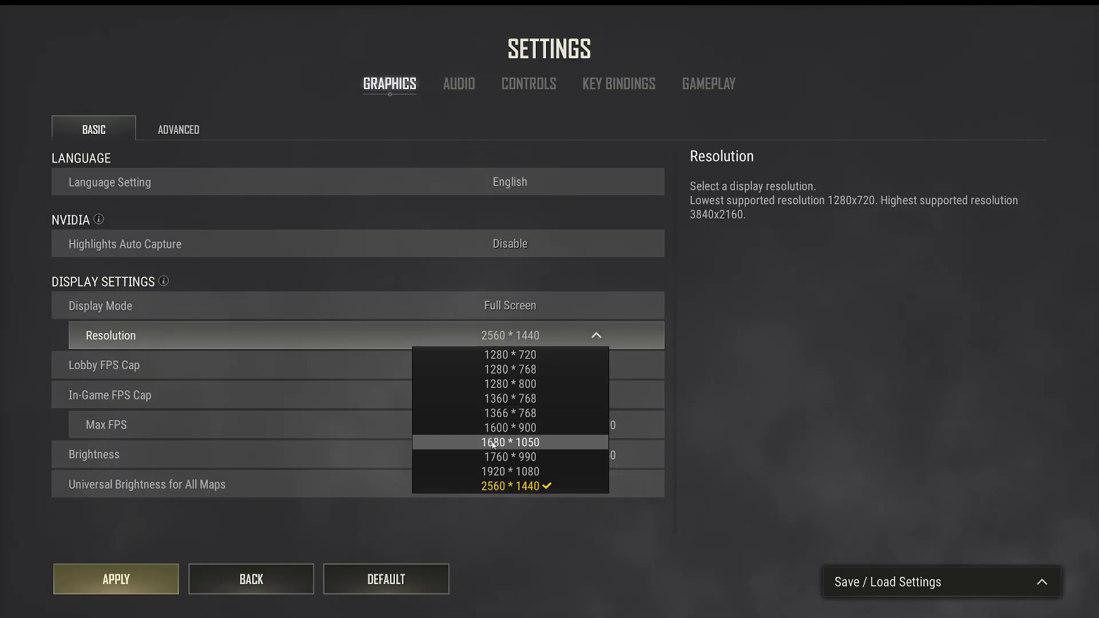
click(517, 532)
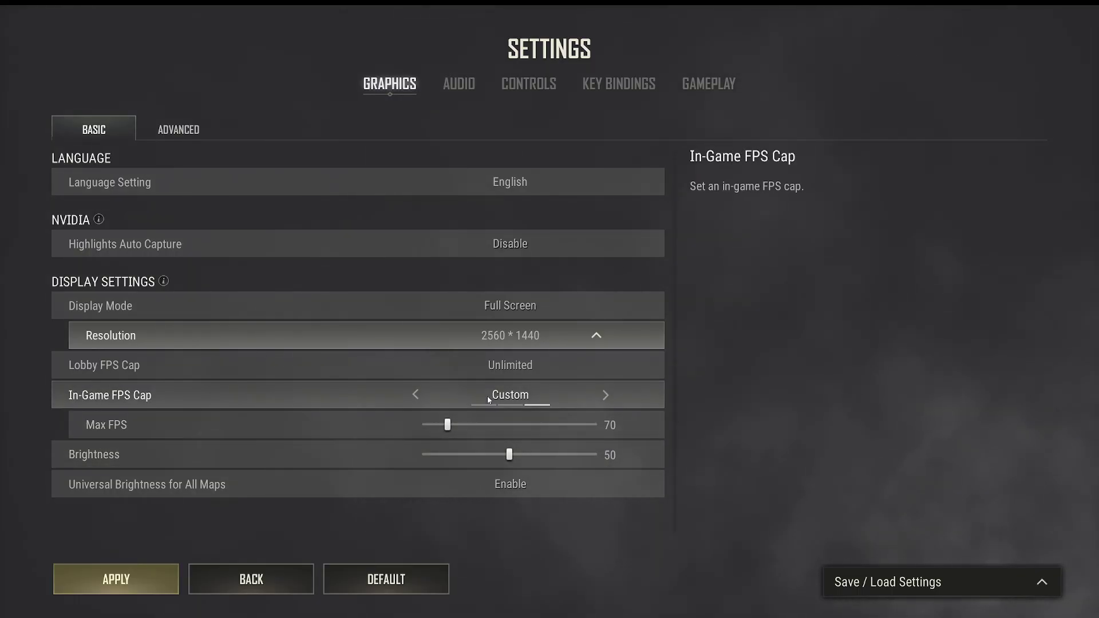
- Cycle through the In-Game FPS Cap options and return it to Custom
click(606, 396)
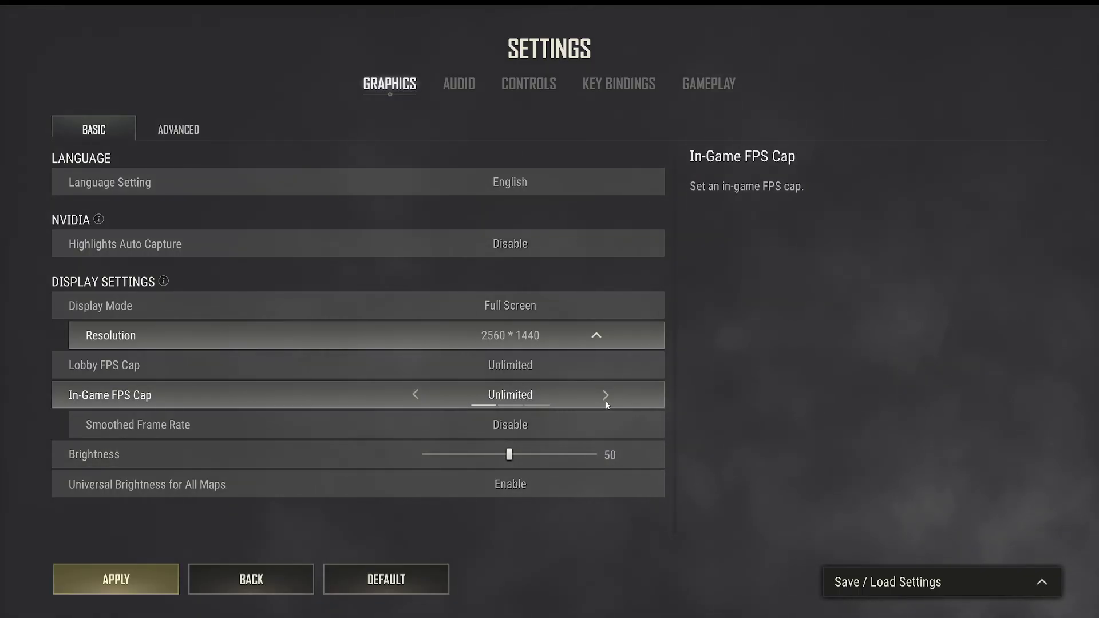
click(604, 394)
click(605, 394)
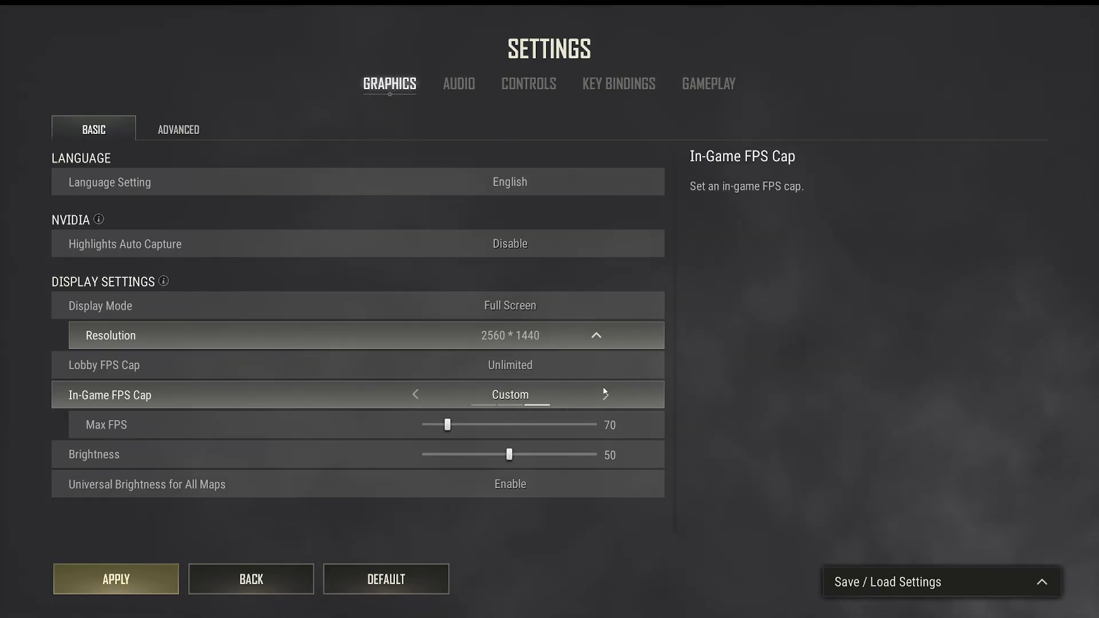